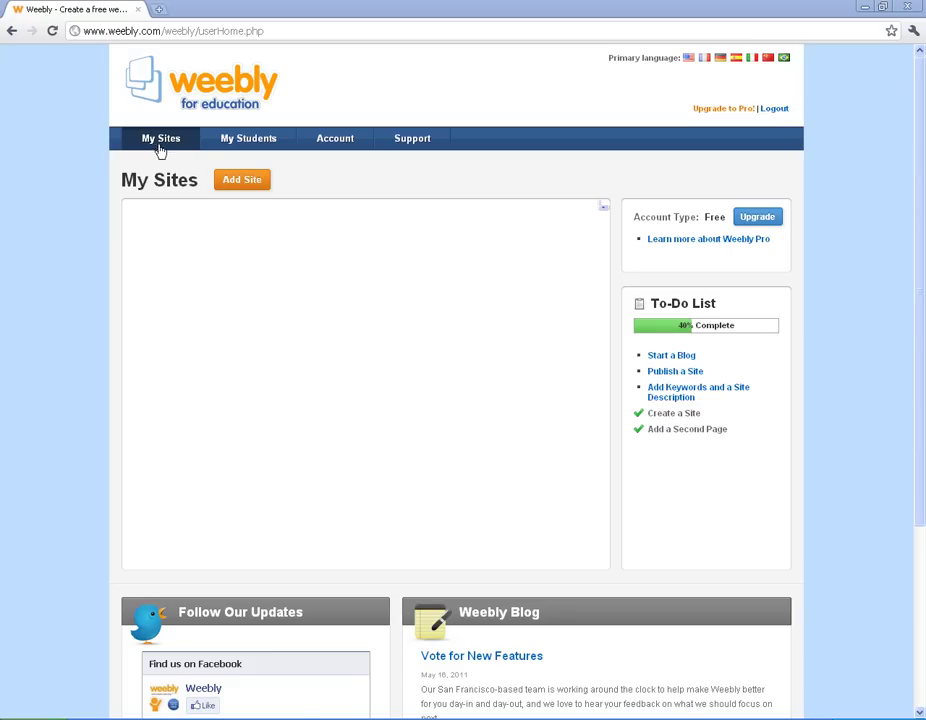
Review the My Students account list, then go to the Account Settings page.
left_click(244, 146)
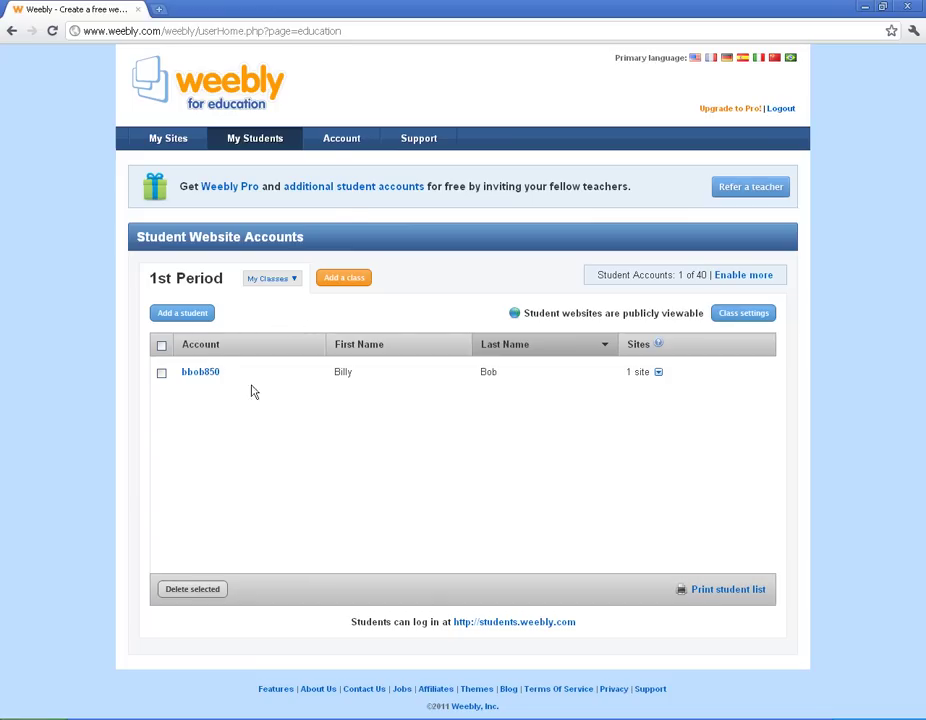
left_click(338, 142)
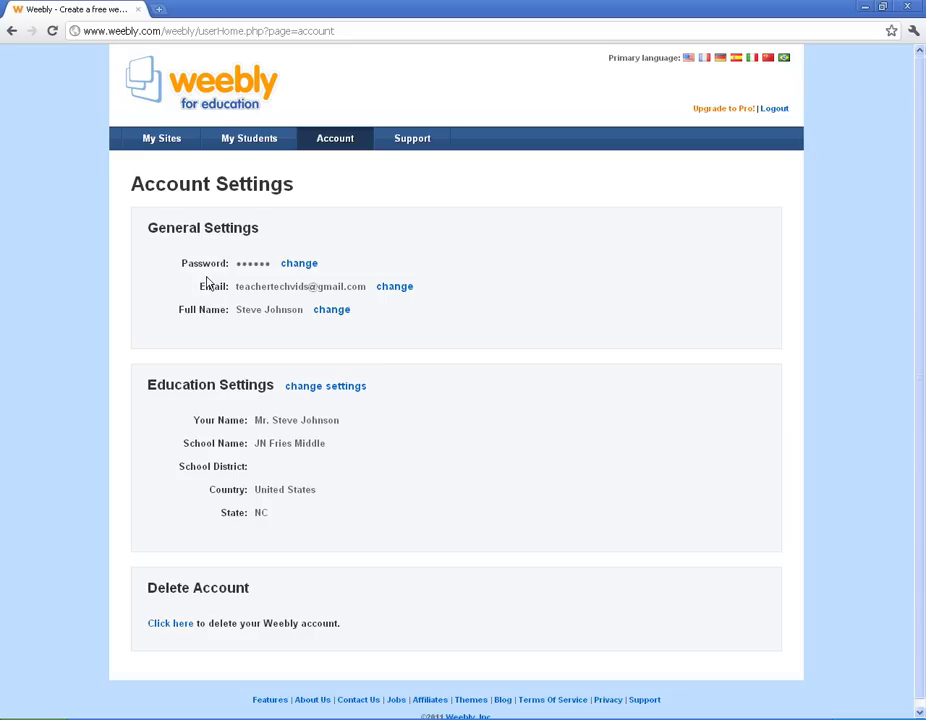
Look over the Support center FAQ, then return to the My Sites dashboard.
left_click(413, 142)
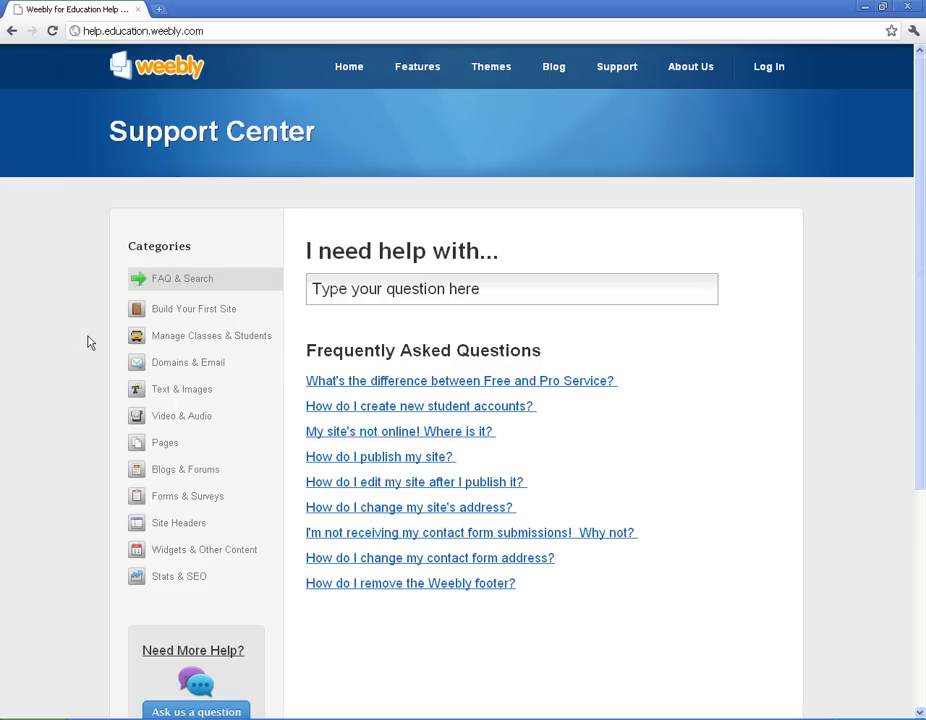
left_click(190, 86)
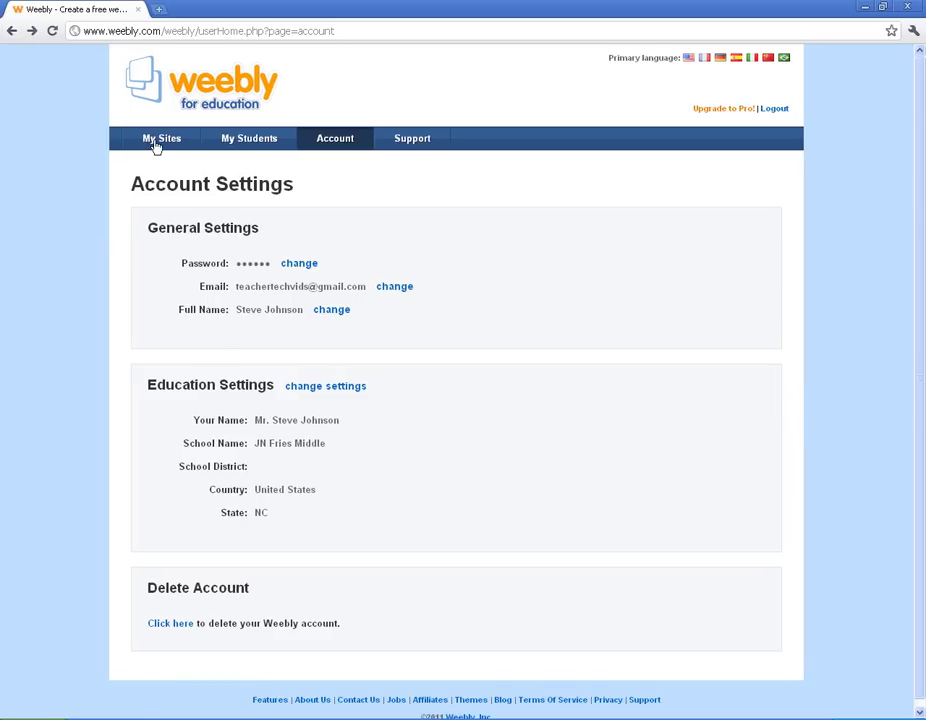
left_click(157, 142)
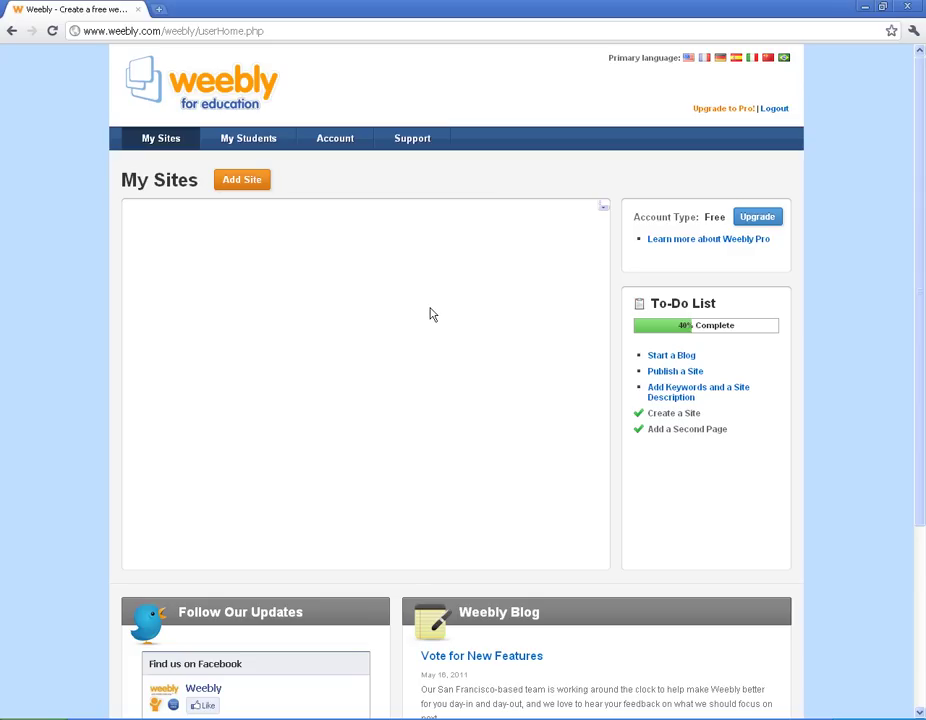
Create a new site titled 'Test Site' with site type Education.
left_click(250, 188)
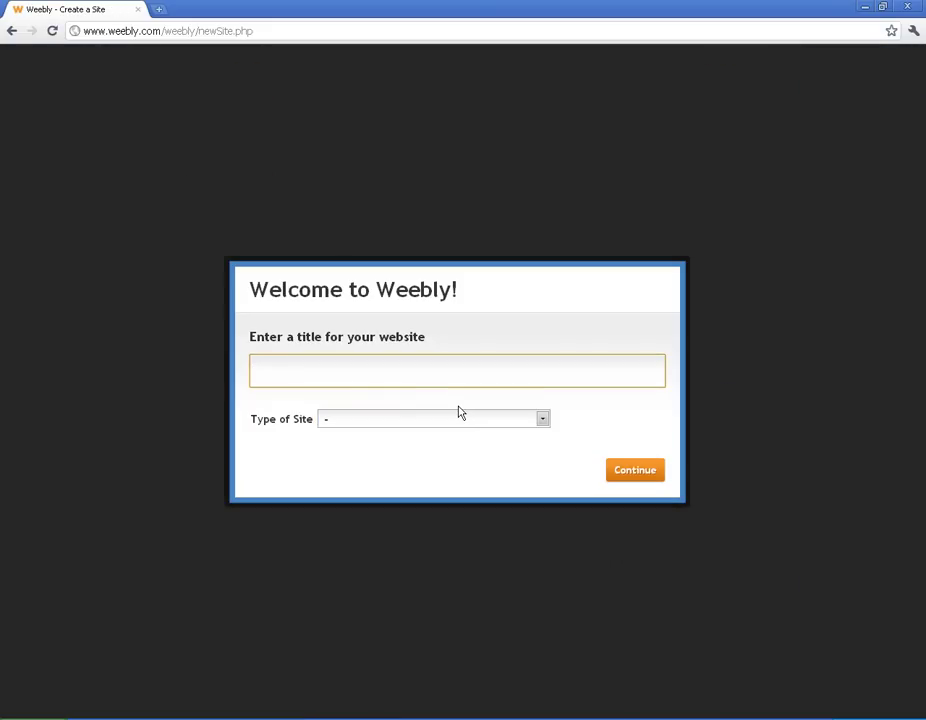
type("Test Site")
left_click(545, 420)
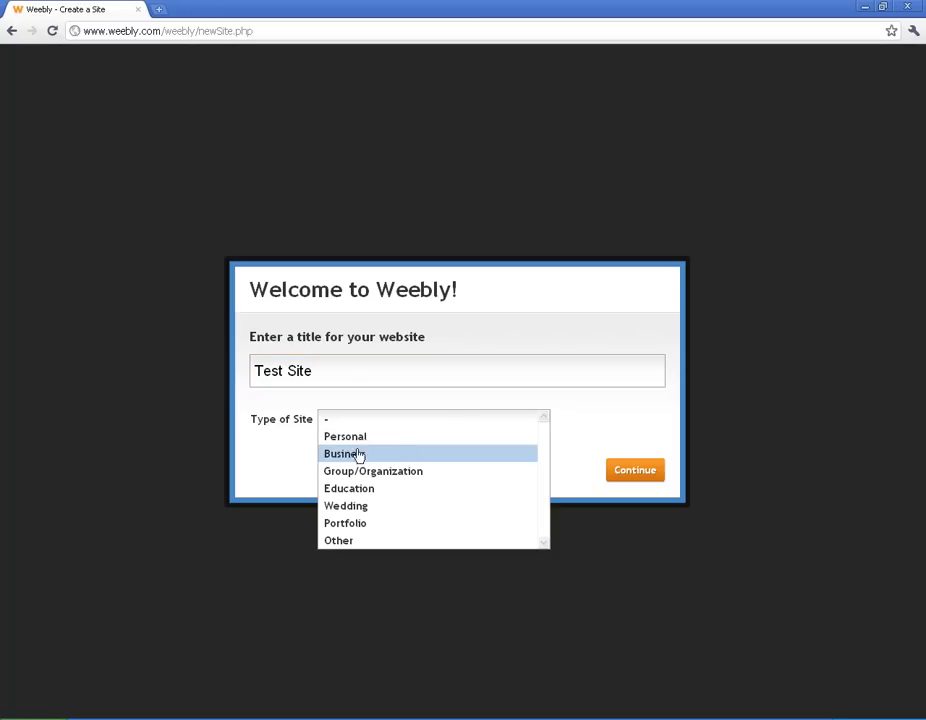
left_click(350, 490)
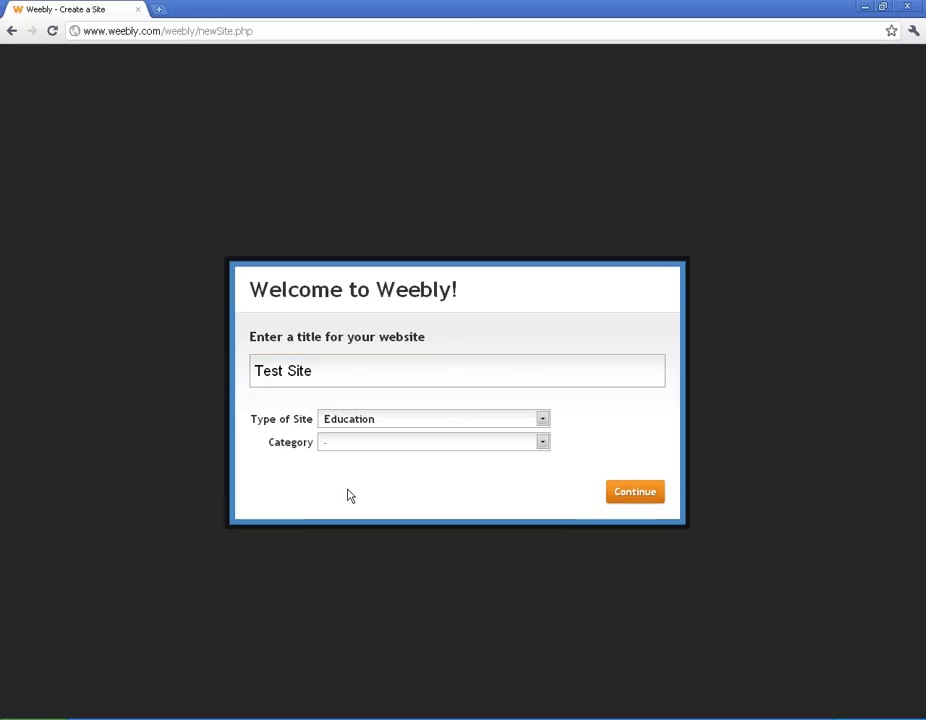
left_click(628, 499)
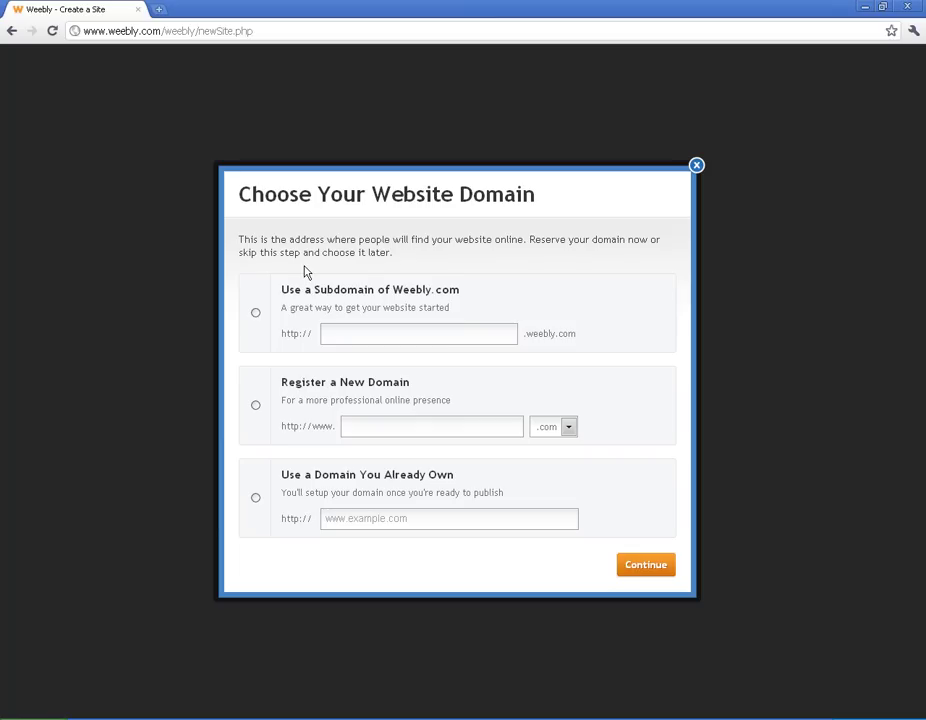
Claim the free weebly.com subdomain 'teachertechvids' and enter the site editor.
left_click(393, 335)
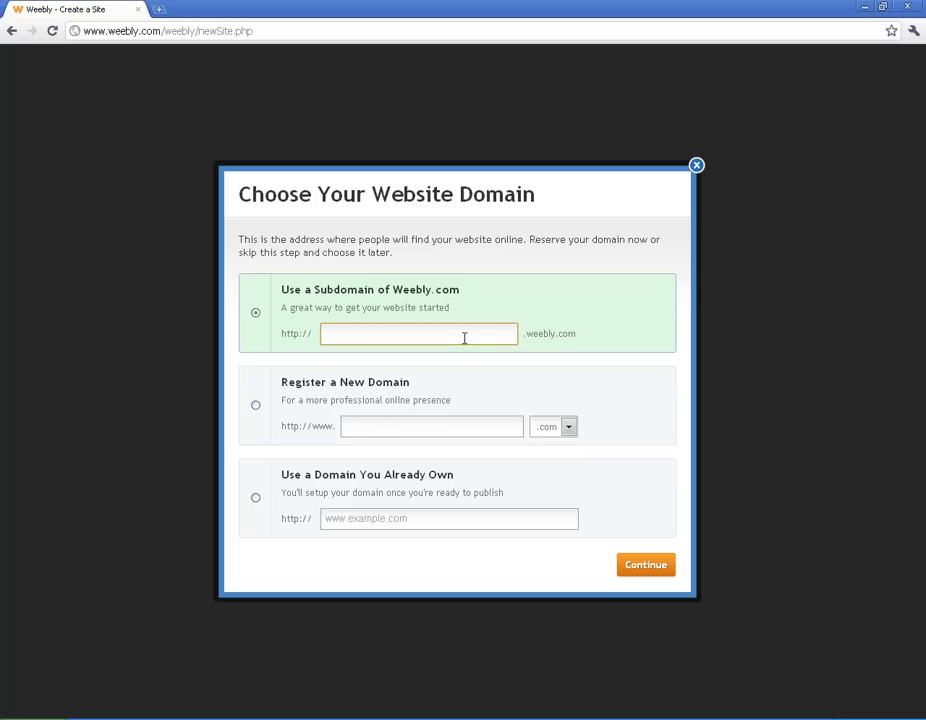
type("teachertechvids")
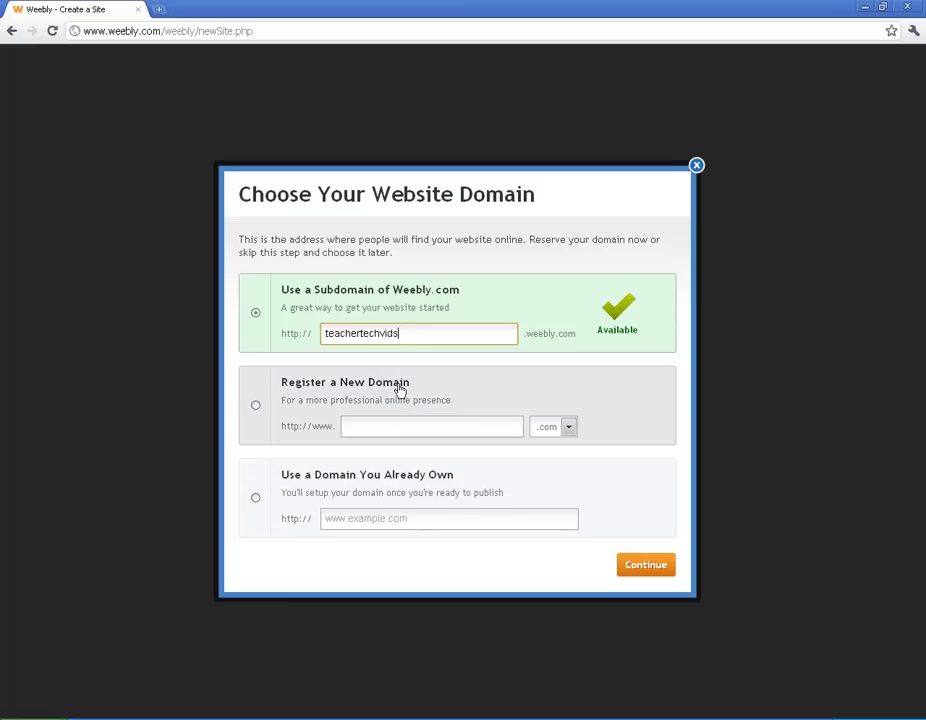
left_click(640, 569)
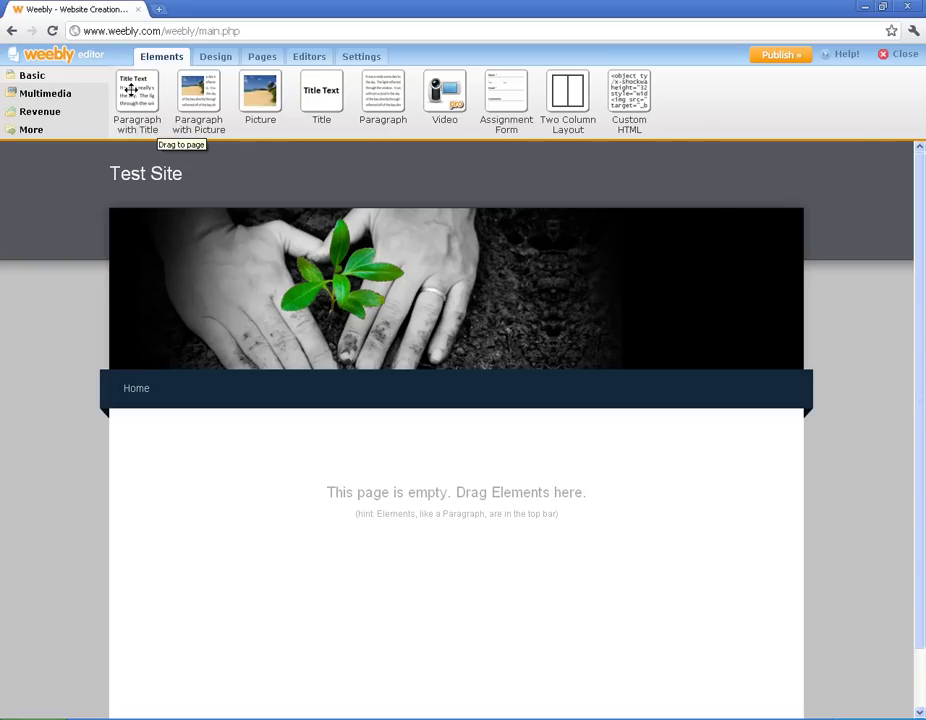
Add a Paragraph with Title block to Home and set its title to 'Type well!'.
left_click_drag(131, 89, 155, 444)
left_click(268, 435)
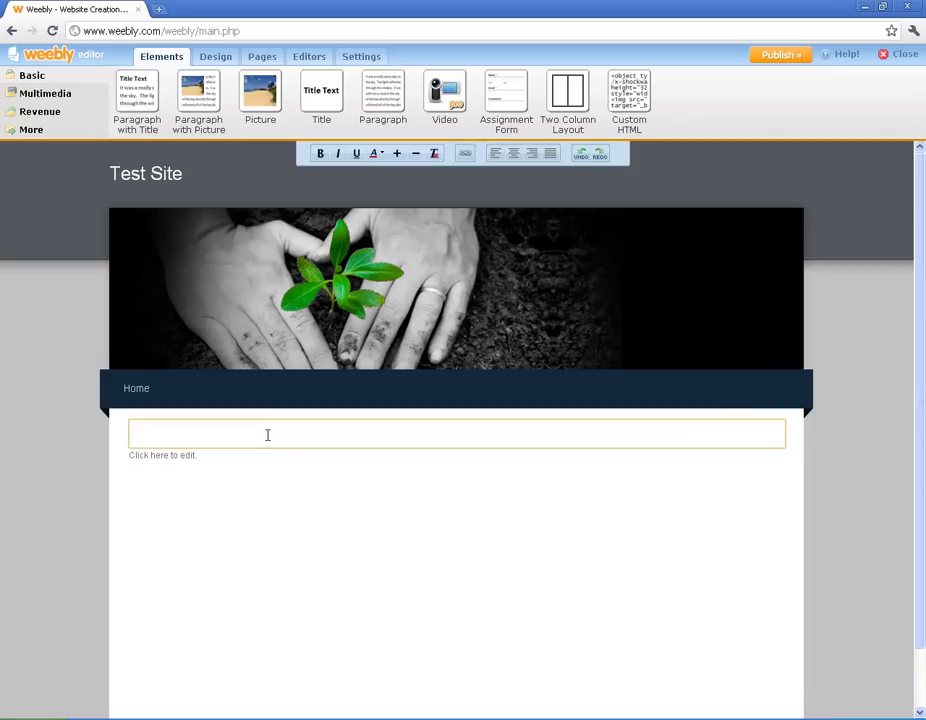
type("Type well!")
left_click(291, 546)
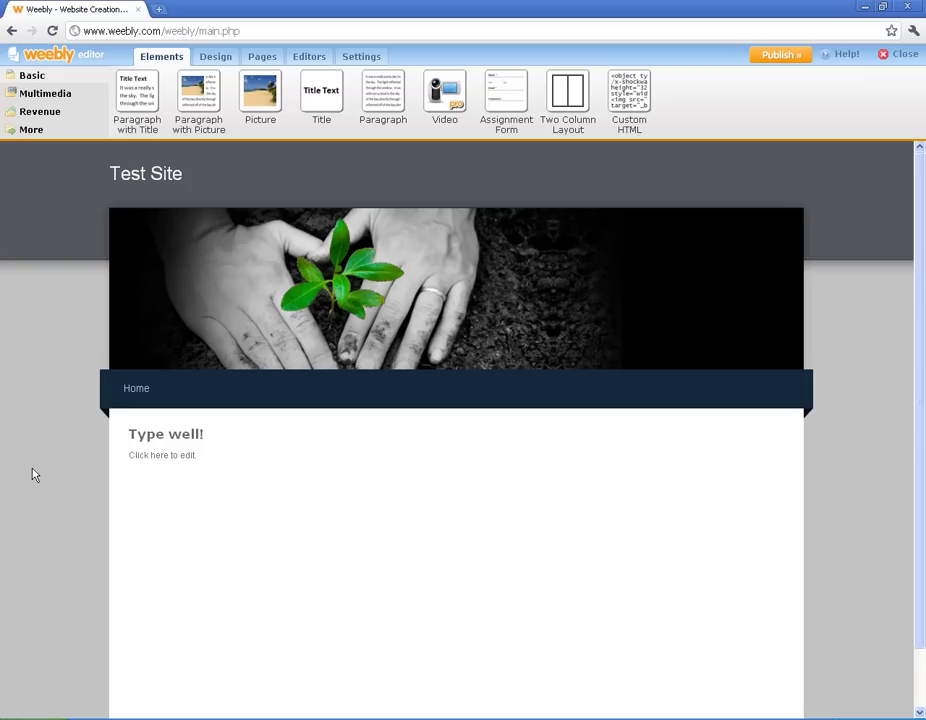
Place a Picture block under 'Type well!', keeping its sample image, and inspect both blocks.
mouse_move(127, 322)
left_click_drag(260, 100, 275, 476)
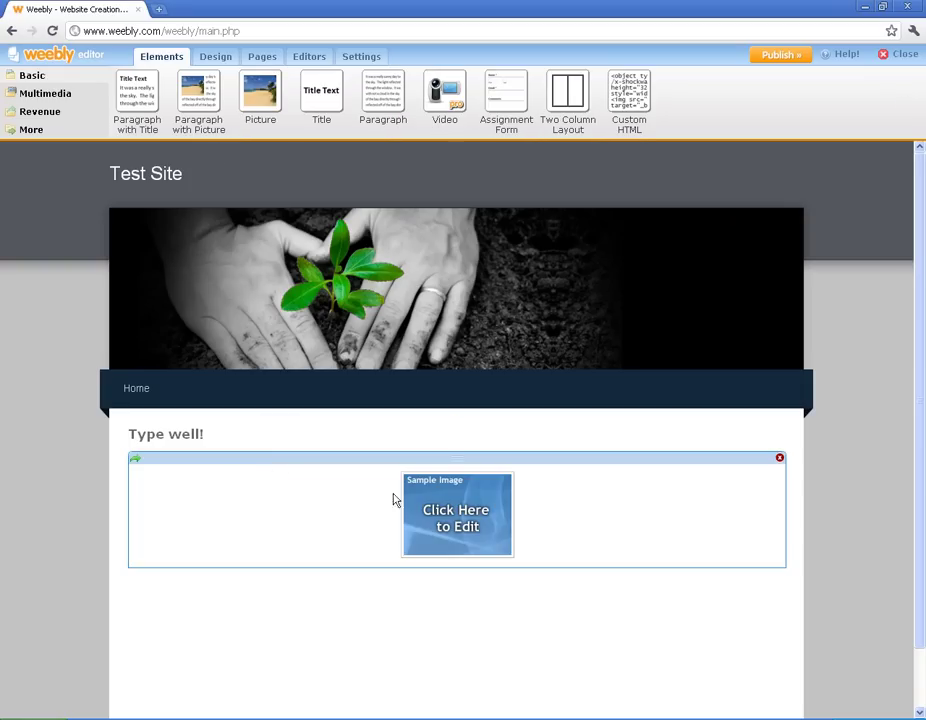
left_click(483, 512)
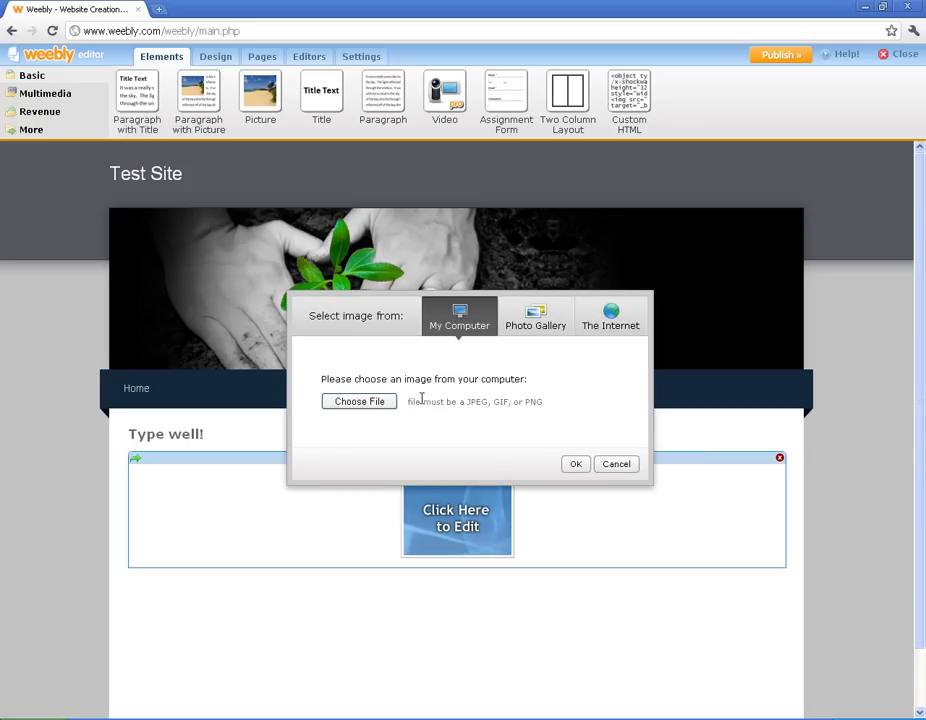
left_click(616, 465)
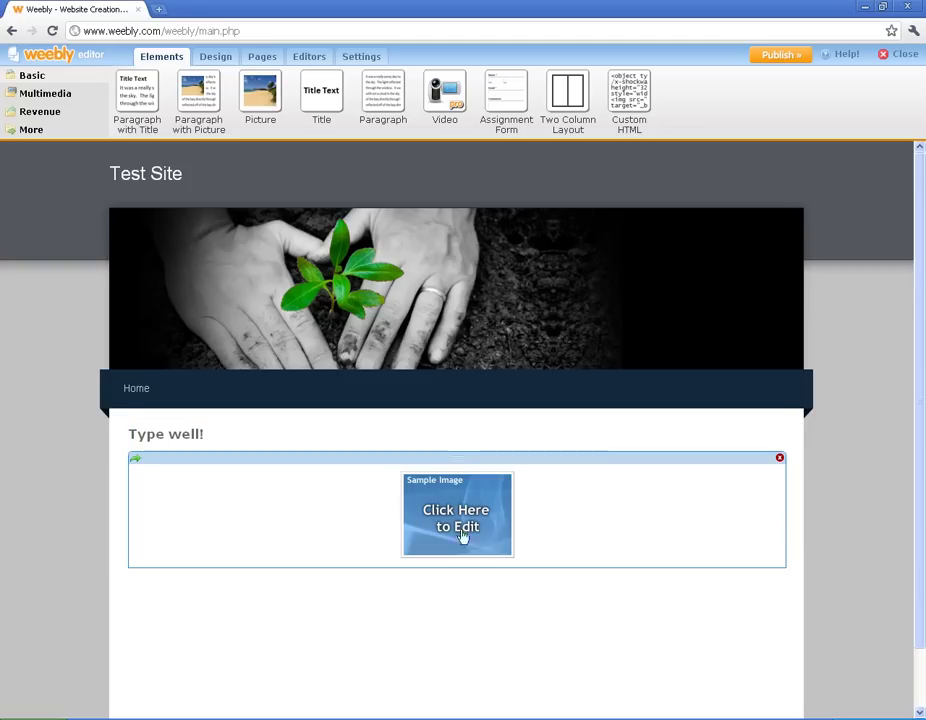
left_click(306, 412)
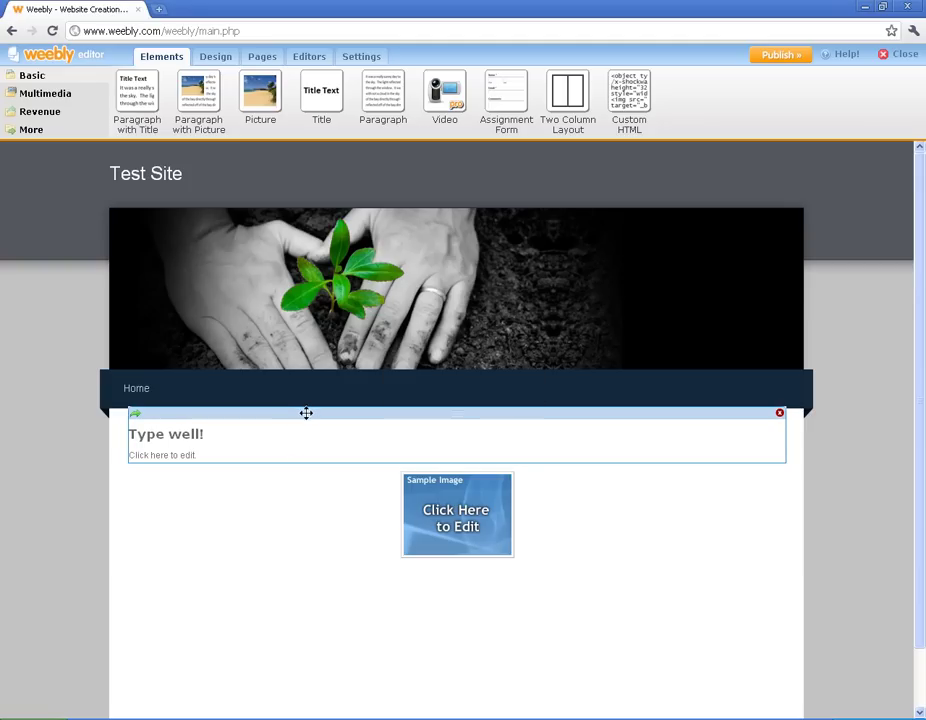
left_click(360, 510)
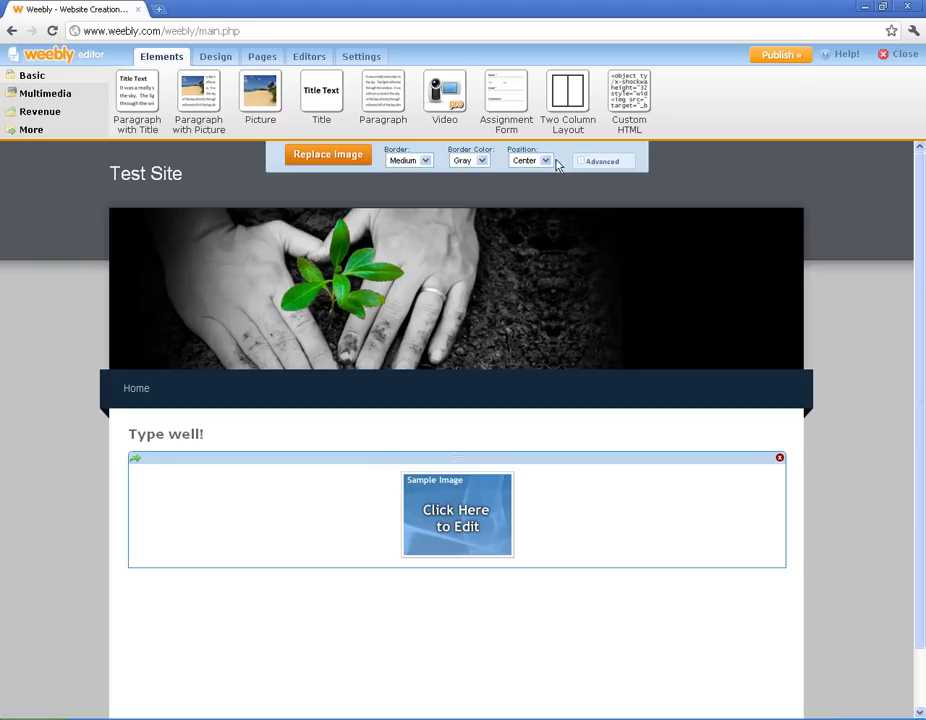
left_click(207, 433)
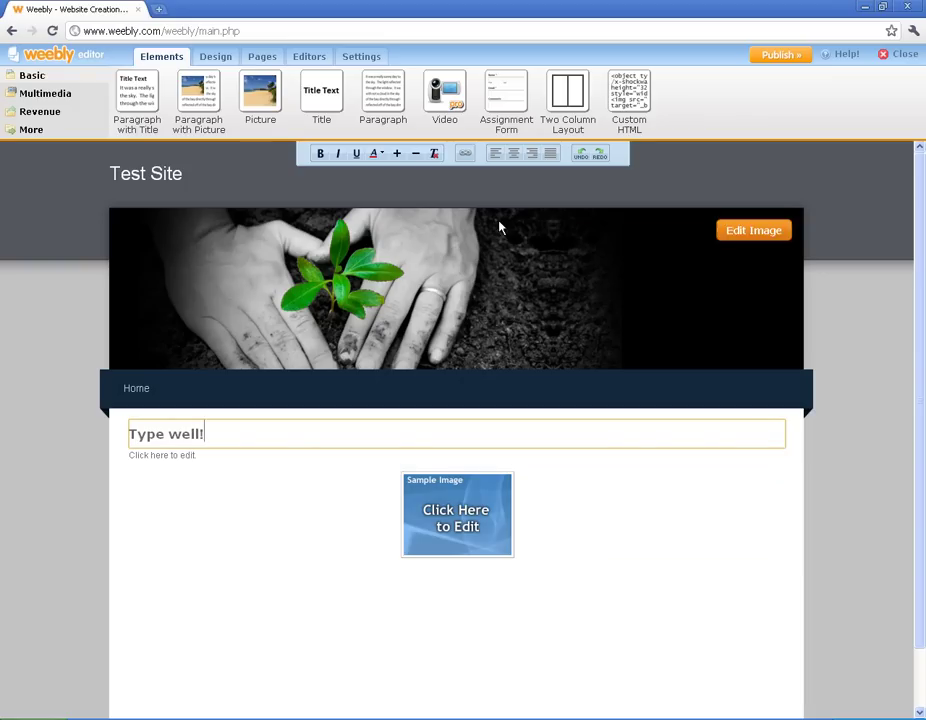
Add a Two Column Layout with 'Type well!' on the left and the sample image on the right.
left_click_drag(567, 92, 186, 428)
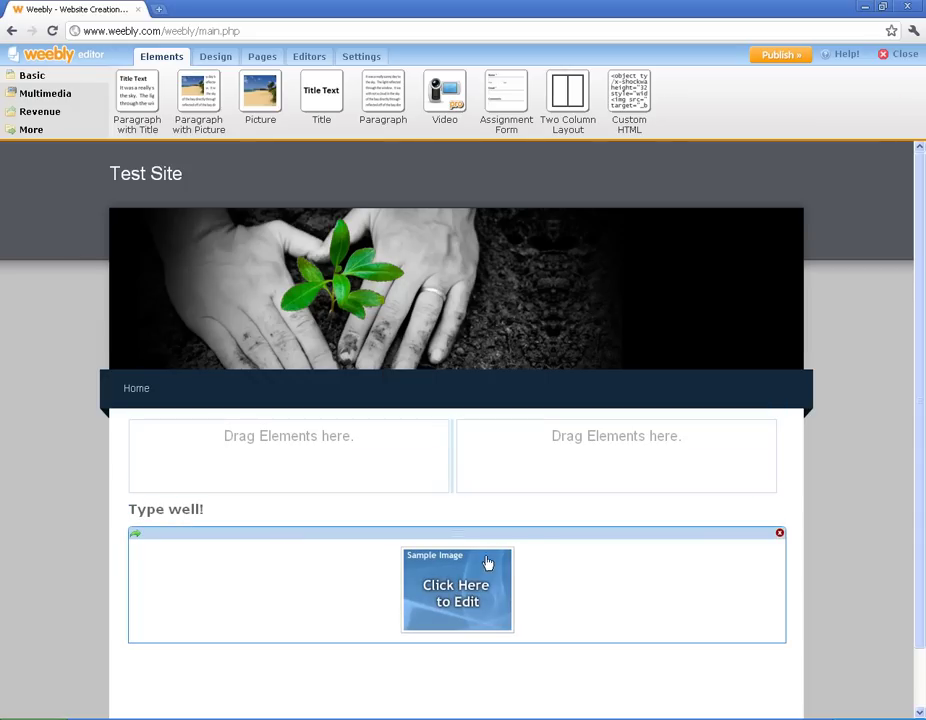
left_click_drag(517, 537, 605, 434)
left_click_drag(186, 535, 203, 465)
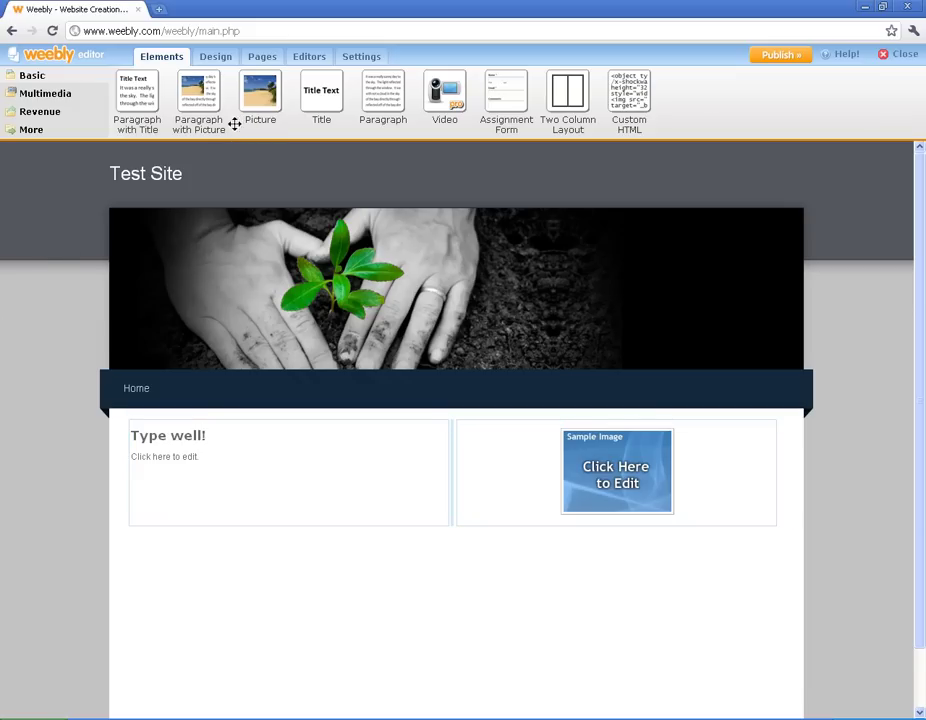
Preview several themes and apply the dark grey theme with orange navigation.
left_click(219, 60)
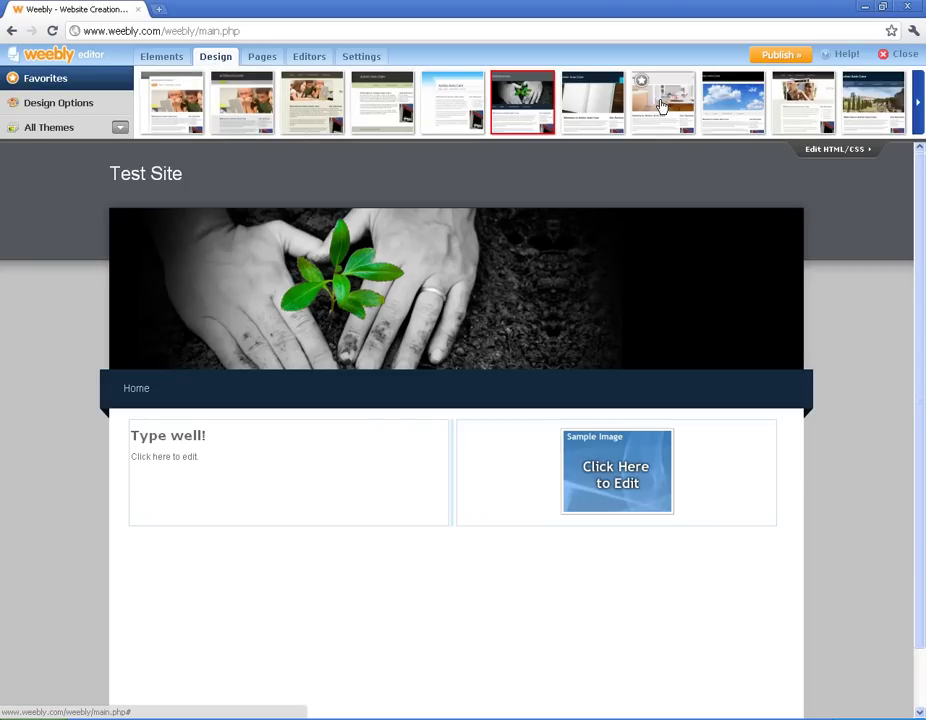
left_click(729, 104)
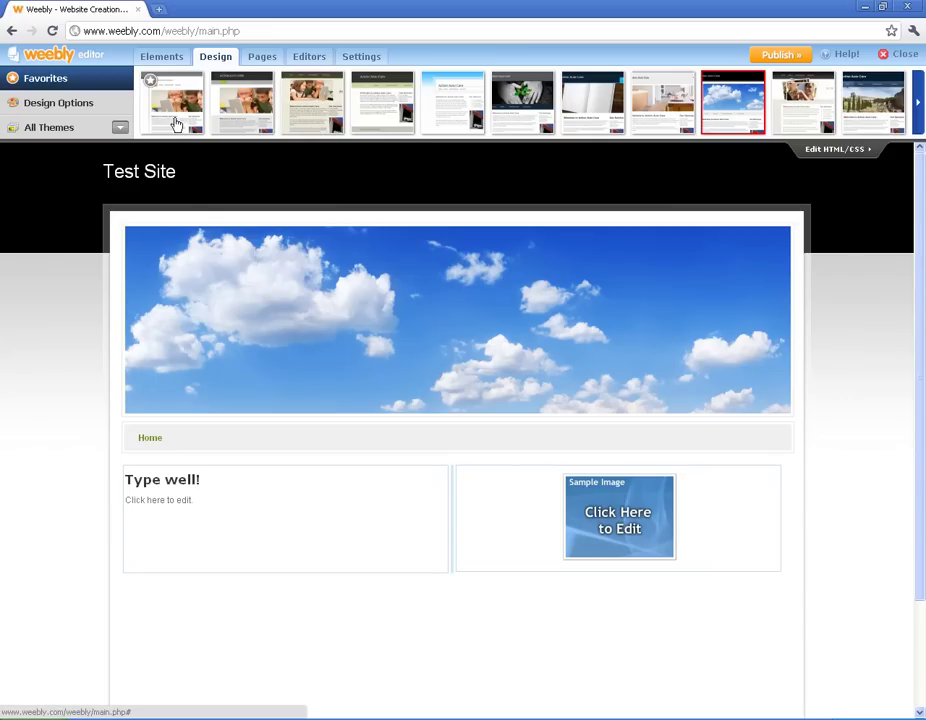
left_click(175, 123)
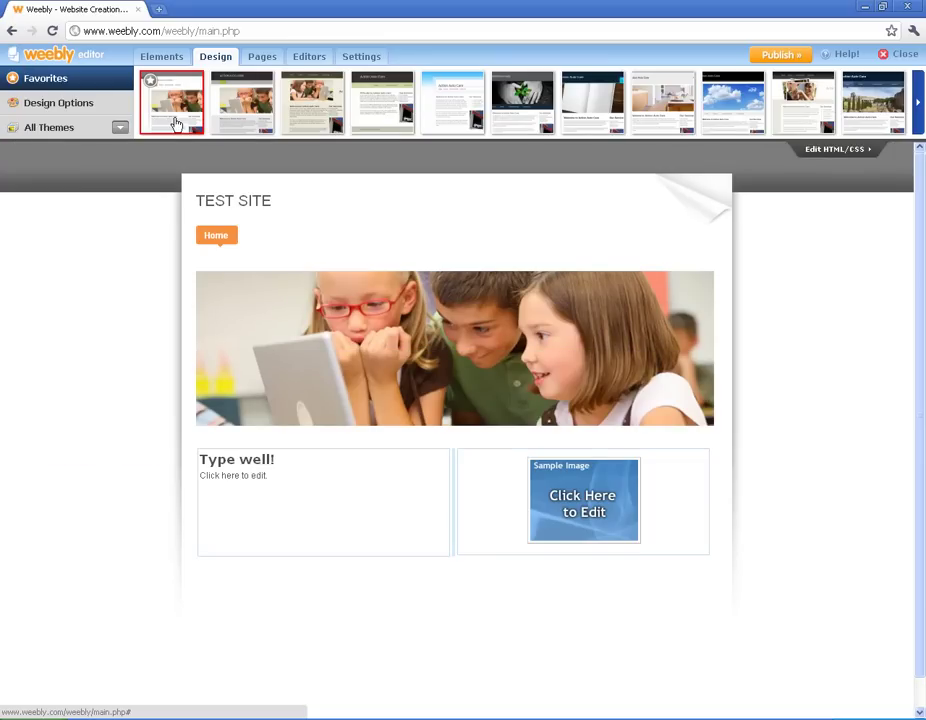
left_click(240, 105)
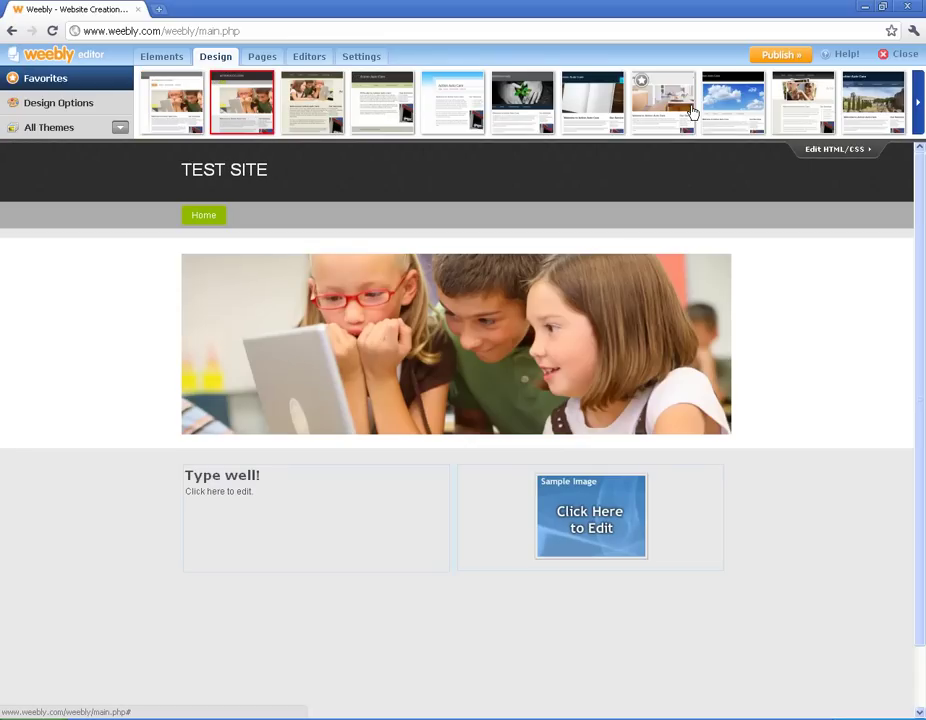
left_click(665, 114)
left_click(917, 110)
left_click(579, 100)
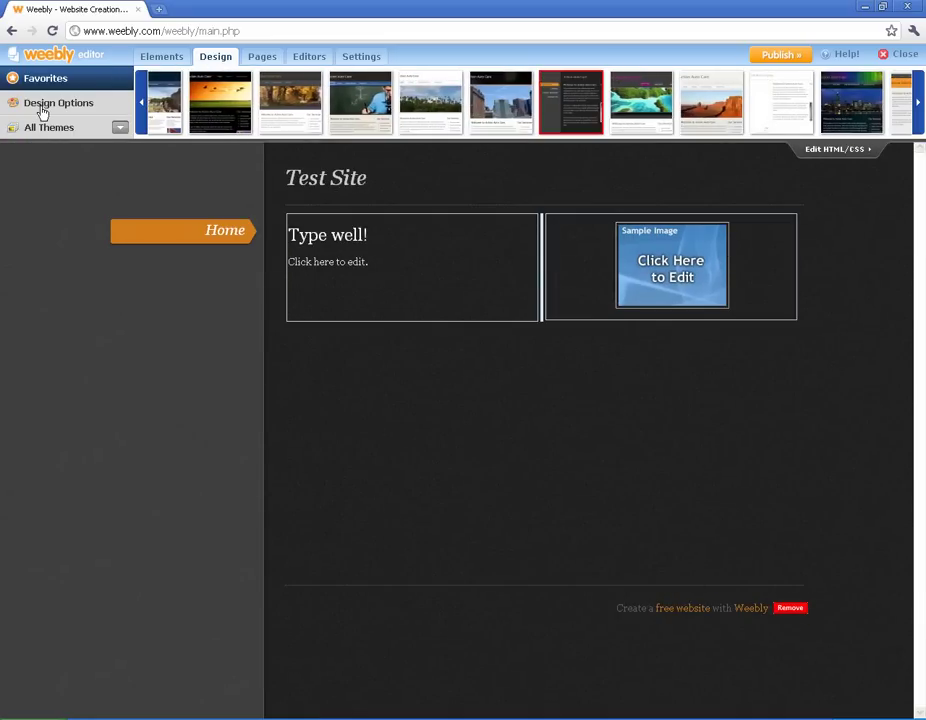
left_click(42, 106)
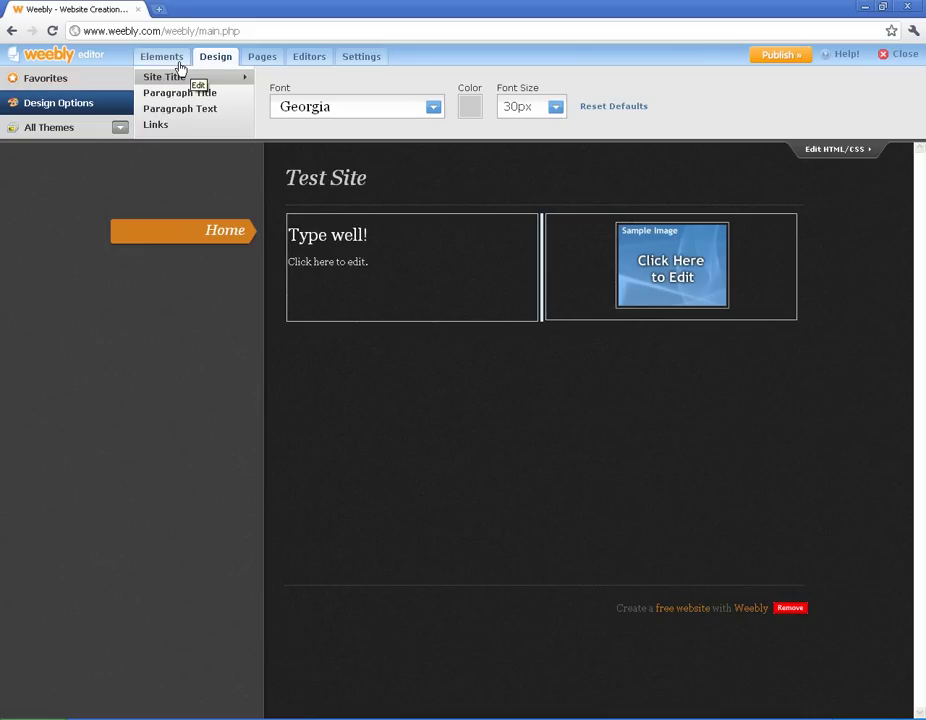
Add seven new pages to the site in the page manager.
left_click(257, 58)
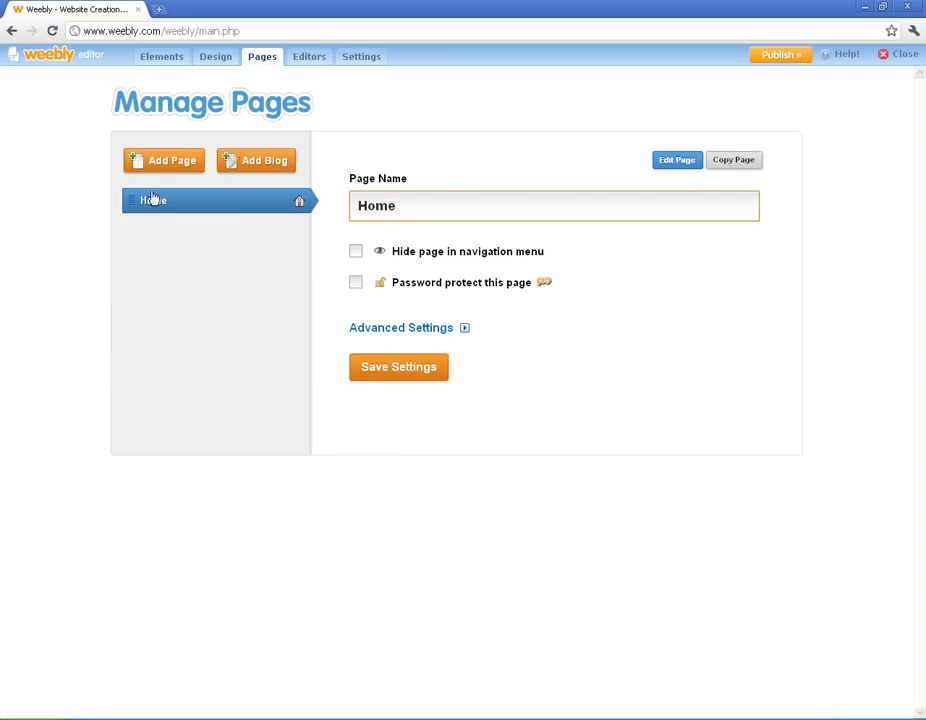
left_click(157, 162)
left_click(158, 162)
left_click(158, 162)
left_click(158, 162)
left_click(158, 162)
left_click(158, 162)
left_click(158, 162)
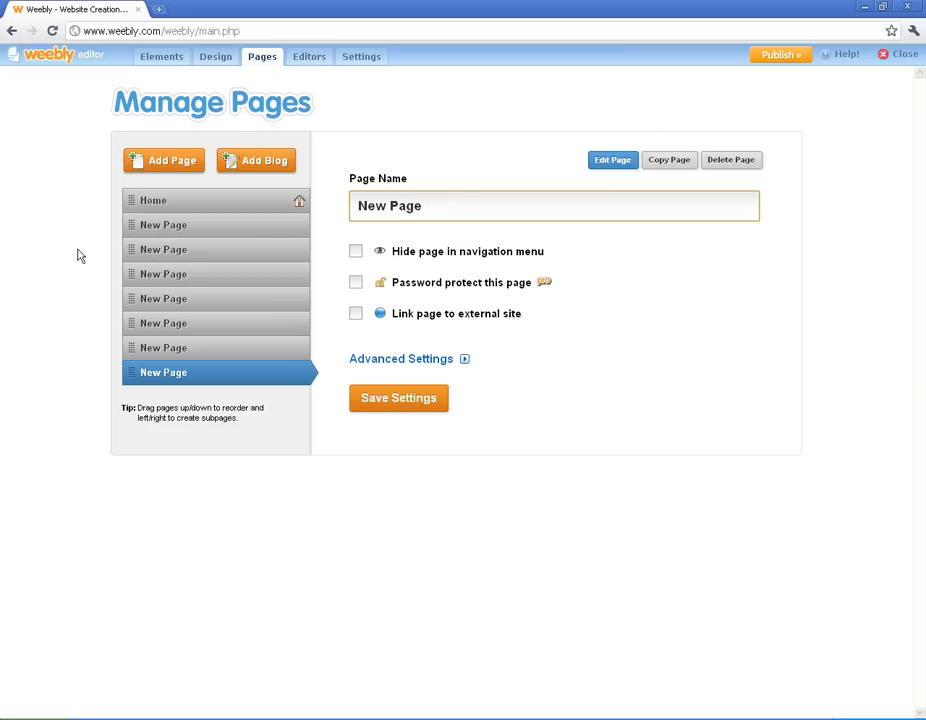
Rename the second page to 'About Me' and save its settings.
left_click(184, 229)
left_click_drag(428, 206, 358, 207)
type("About Me")
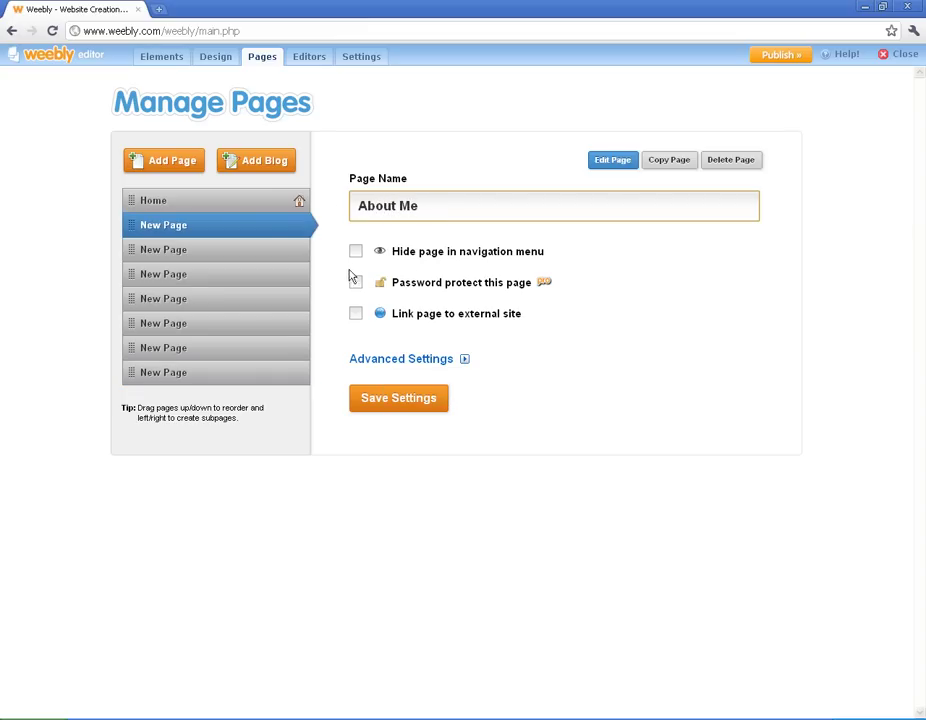
left_click(390, 360)
left_click(334, 222)
left_click(366, 334)
left_click(377, 279)
left_click(383, 223)
left_click(667, 174)
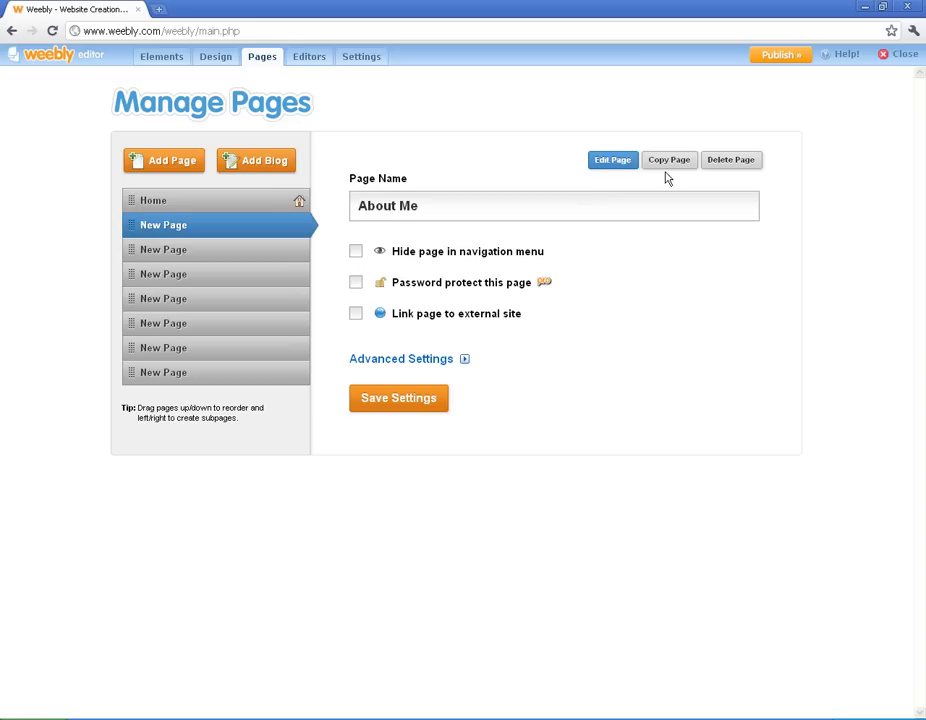
left_click(393, 400)
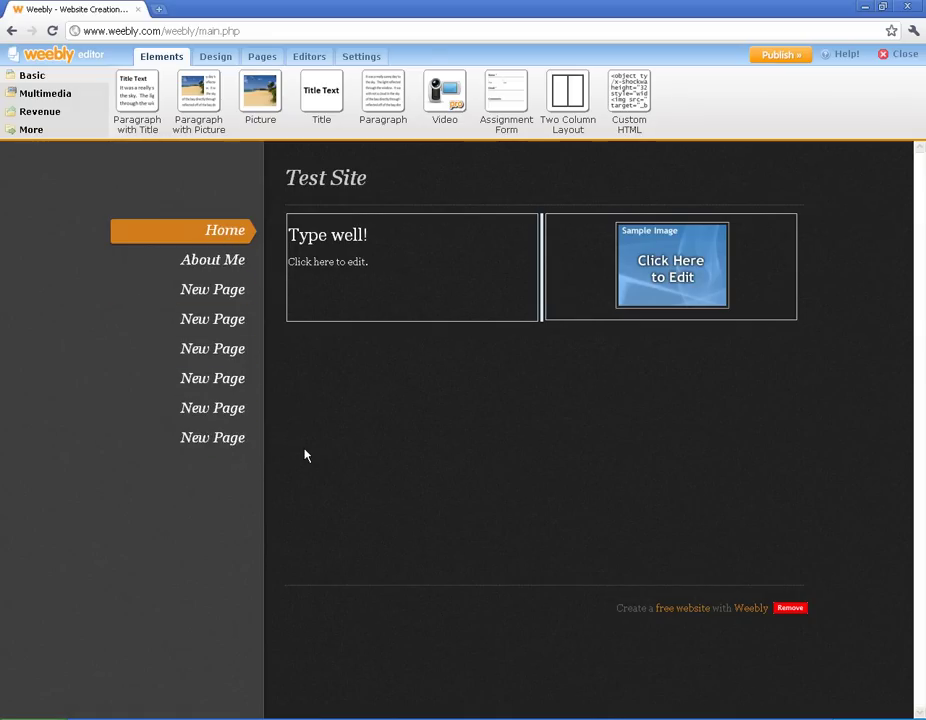
Nest About Me as a subpage under the first New Page and save.
left_click(262, 58)
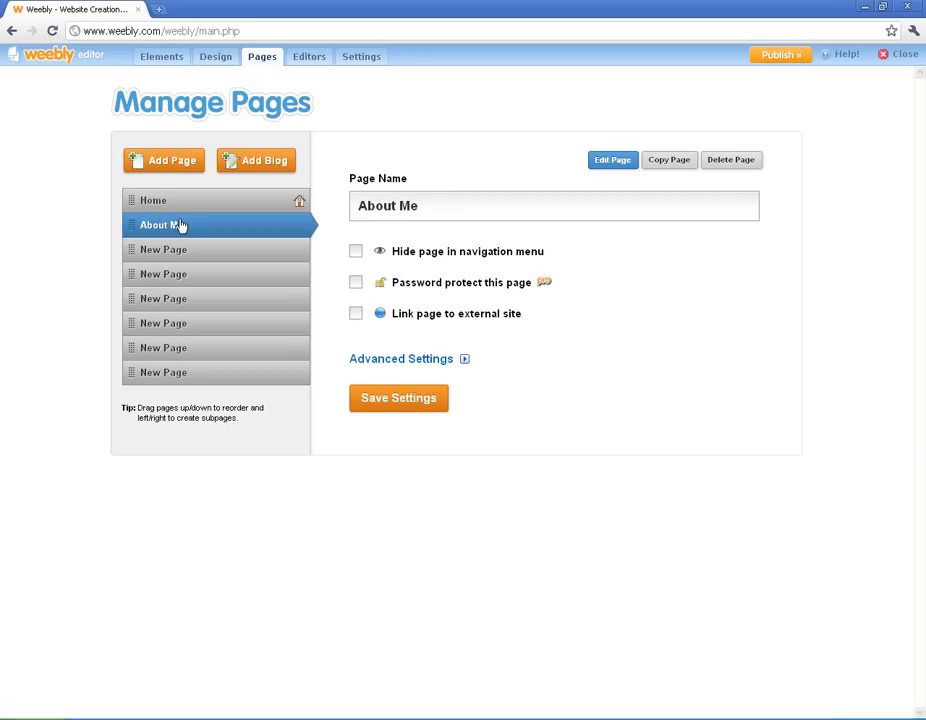
left_click_drag(180, 225, 200, 256)
left_click(428, 405)
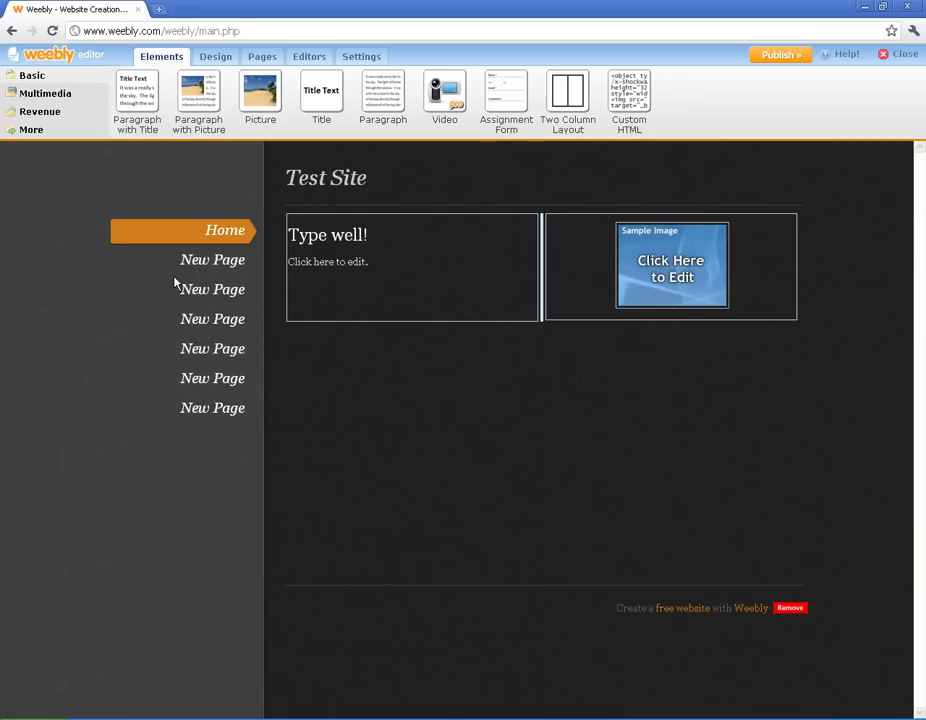
Check New Page, About Me and Home in the navigation, then start publishing the site.
left_click(207, 264)
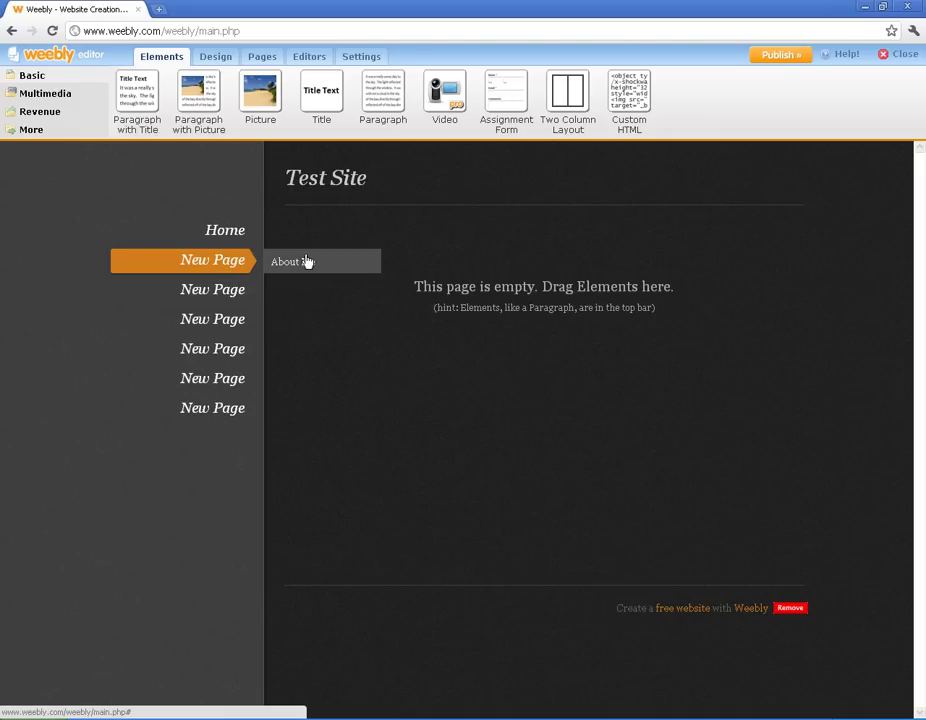
left_click(224, 231)
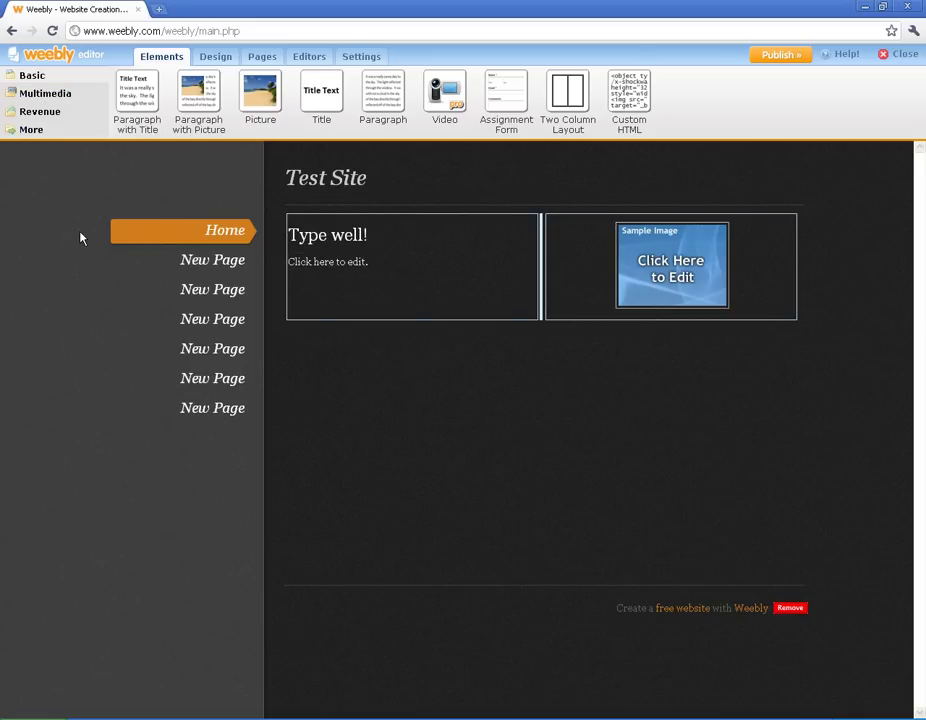
left_click(209, 262)
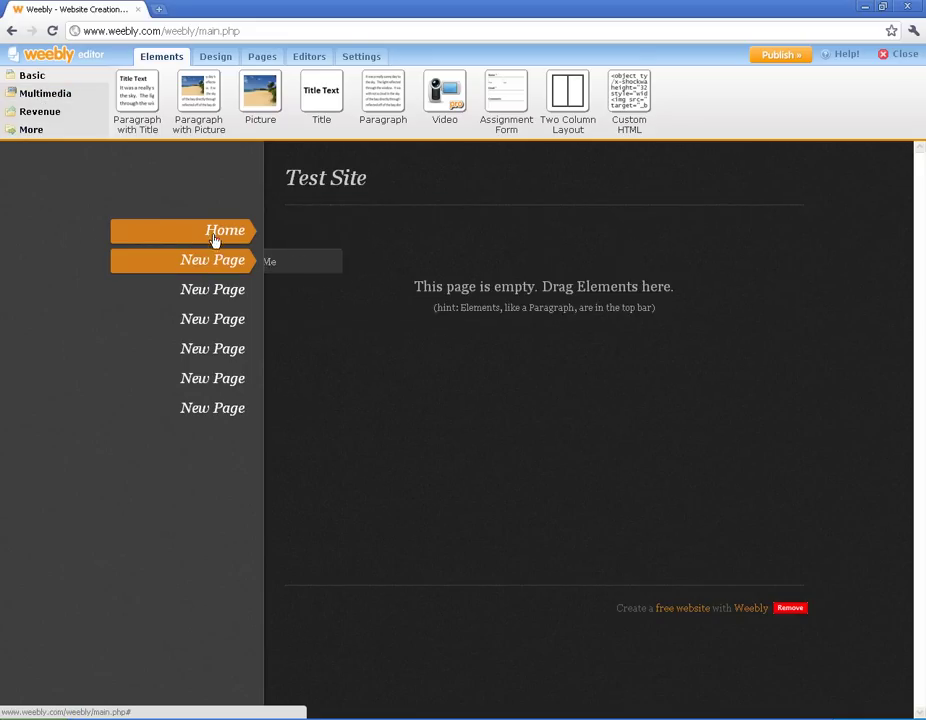
left_click(214, 233)
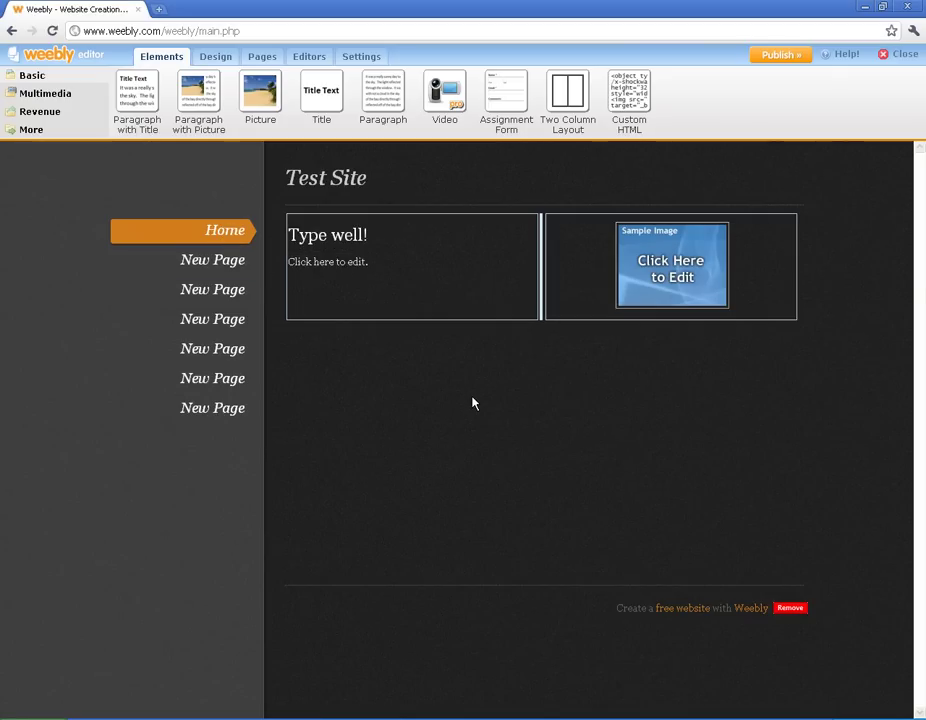
left_click(780, 54)
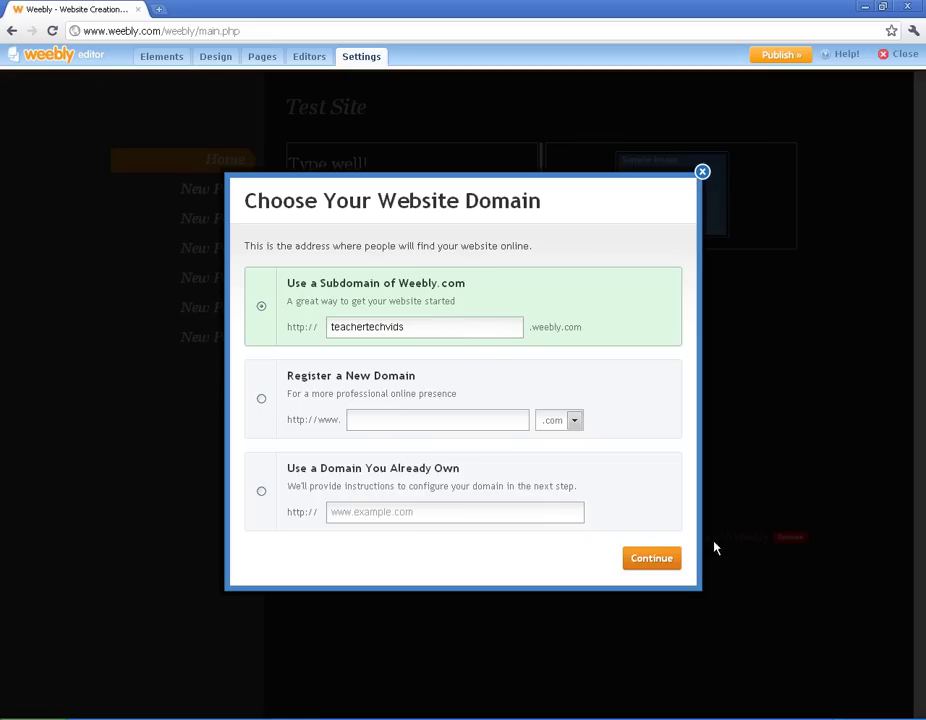
Publish Test Site on its weebly.com subdomain and bring up the live site link's menu.
left_click(662, 558)
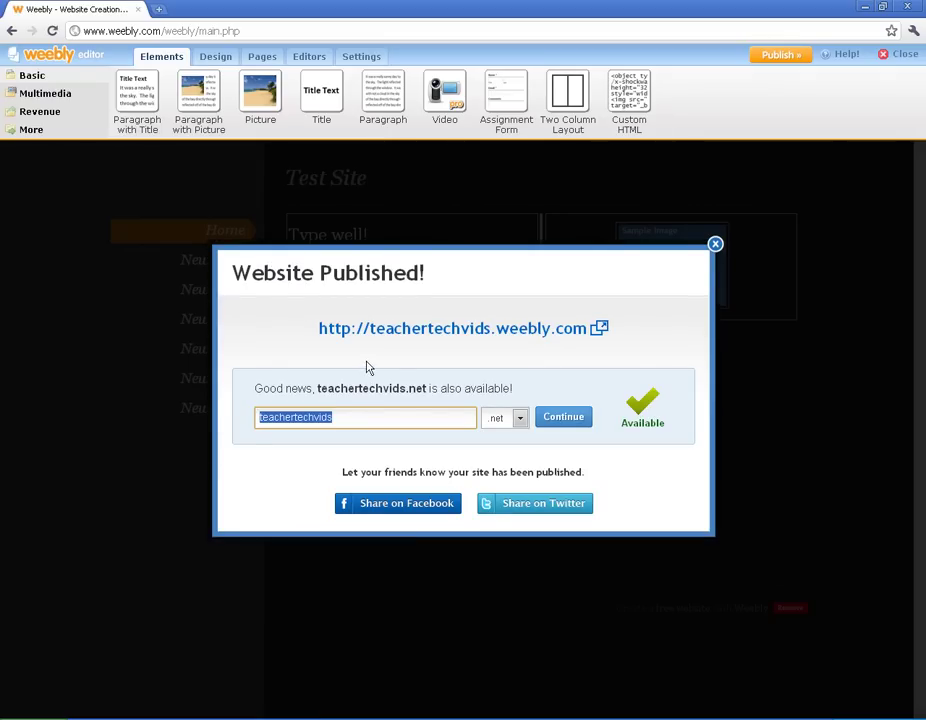
right_click(519, 333)
left_click(580, 340)
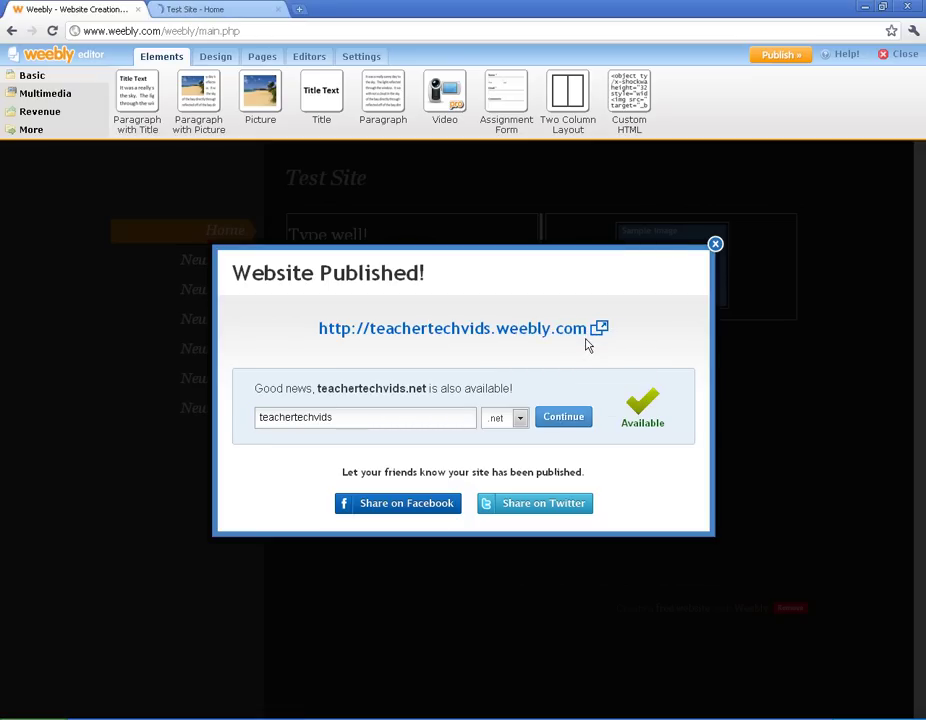
left_click(192, 10)
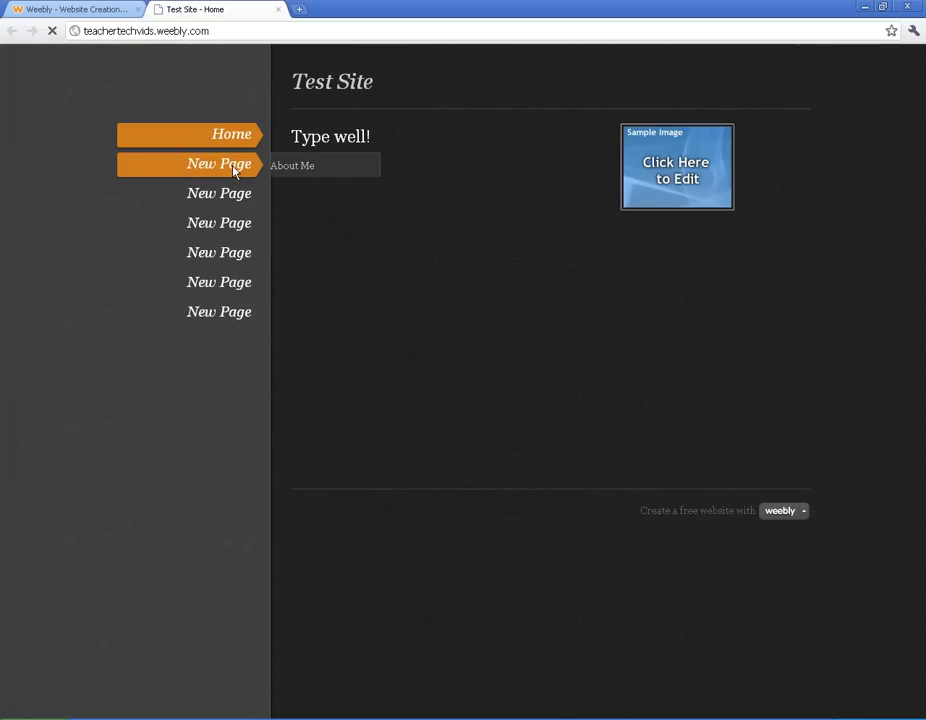
left_click(234, 168)
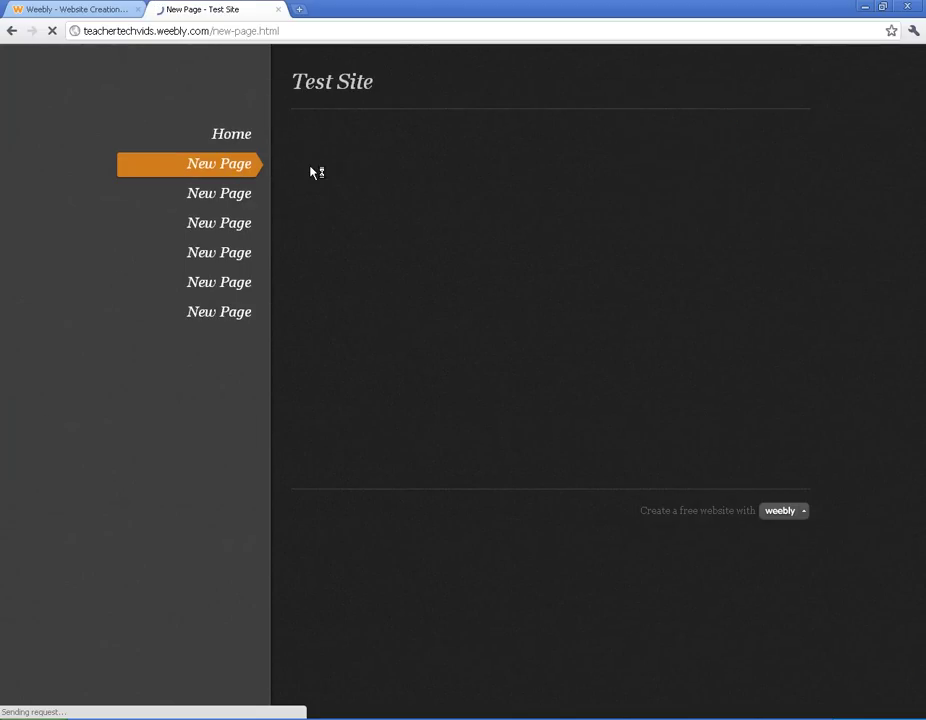
left_click(214, 221)
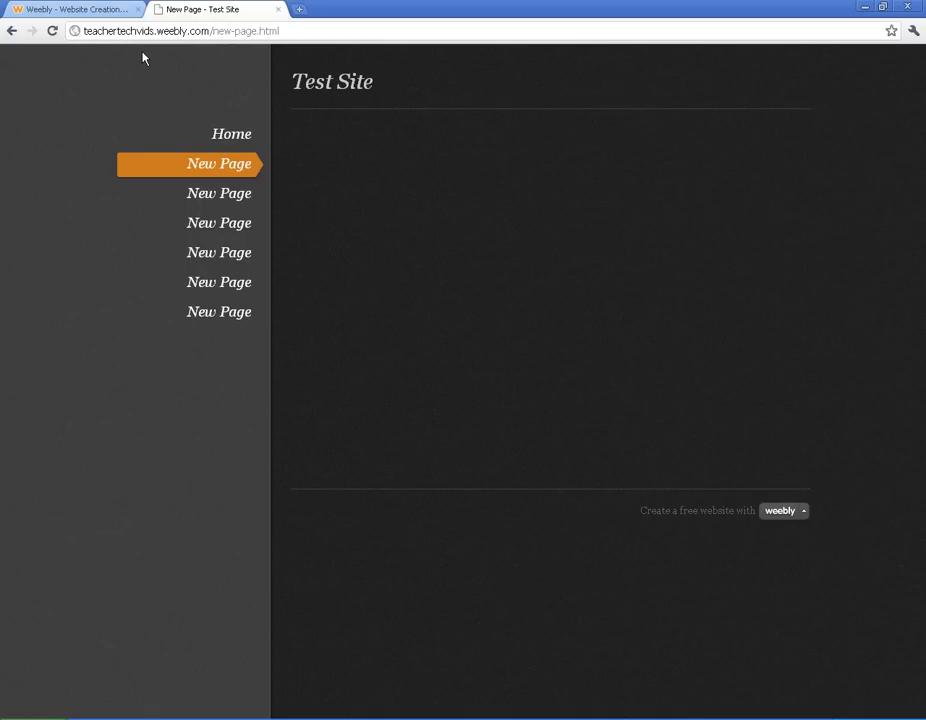
left_click(109, 8)
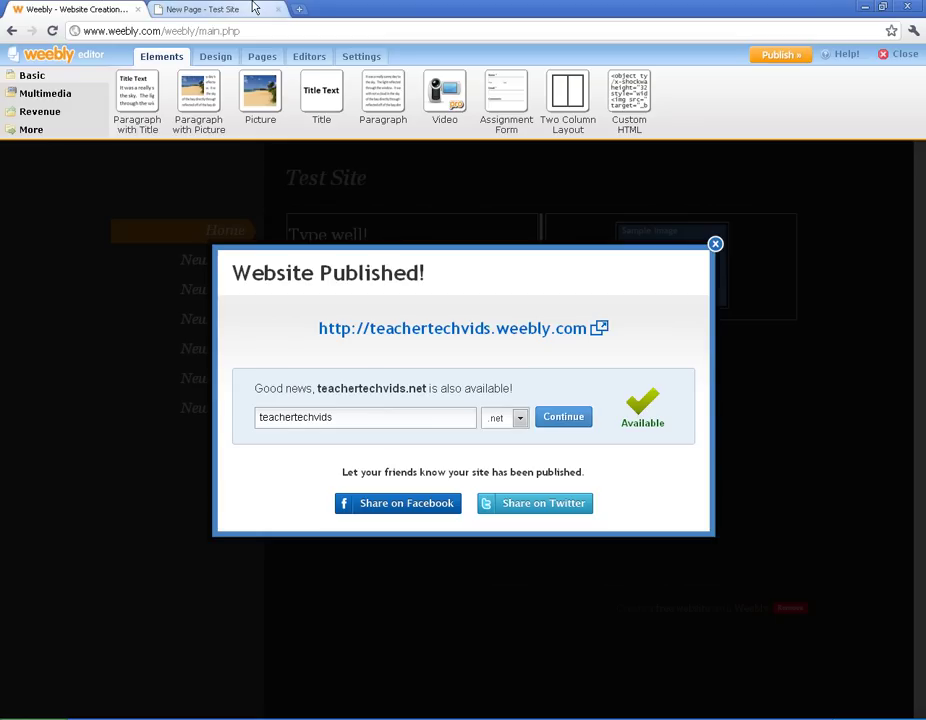
Close the live Test Site tab and the Website Published dialog, then exit the editor.
left_click(278, 9)
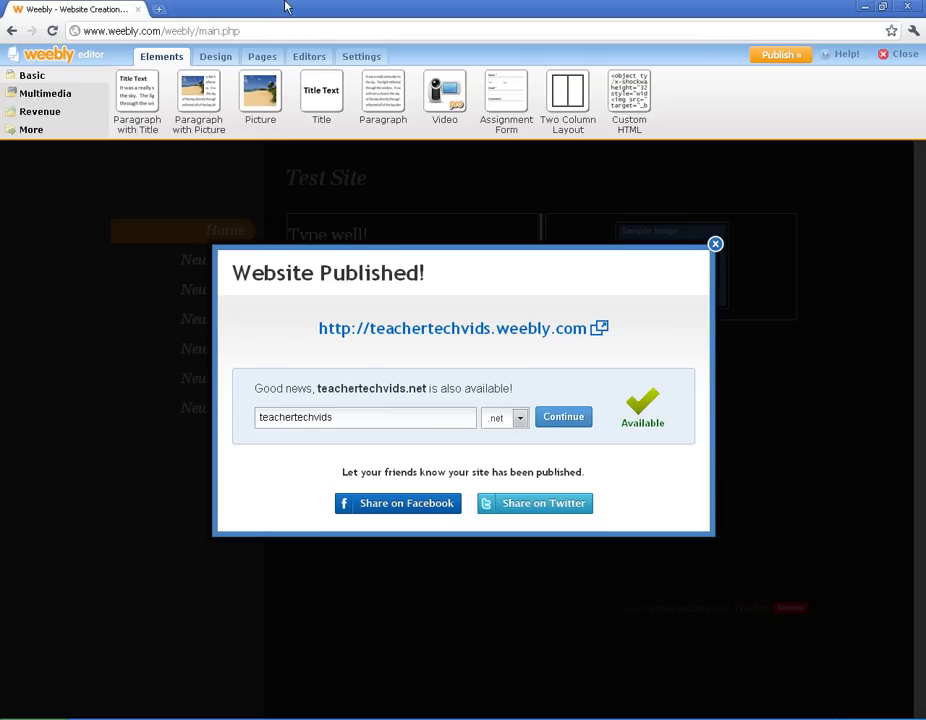
left_click(715, 243)
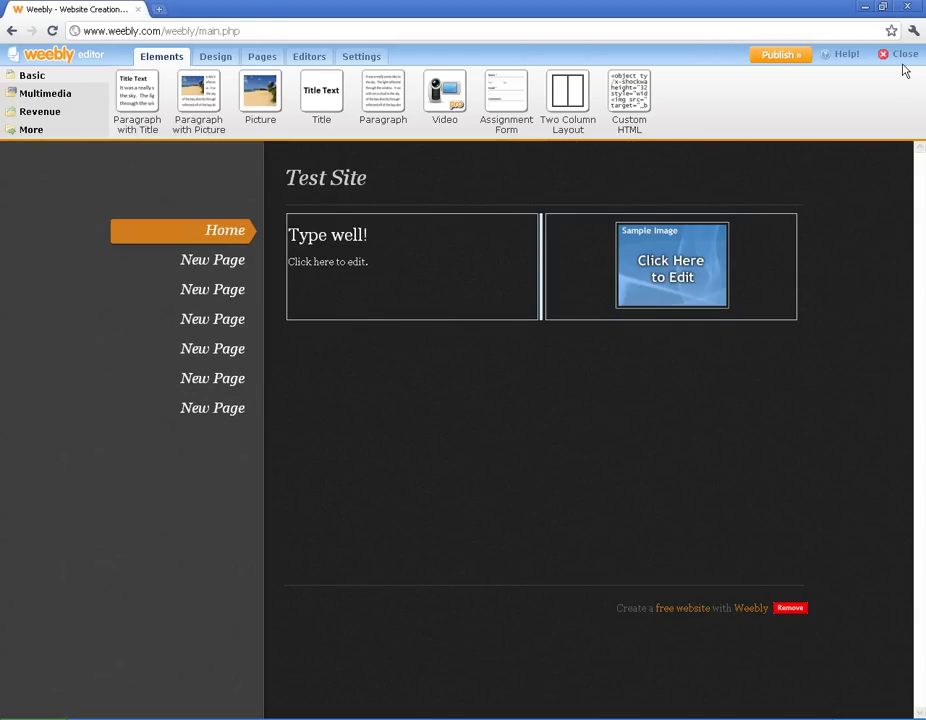
left_click(902, 62)
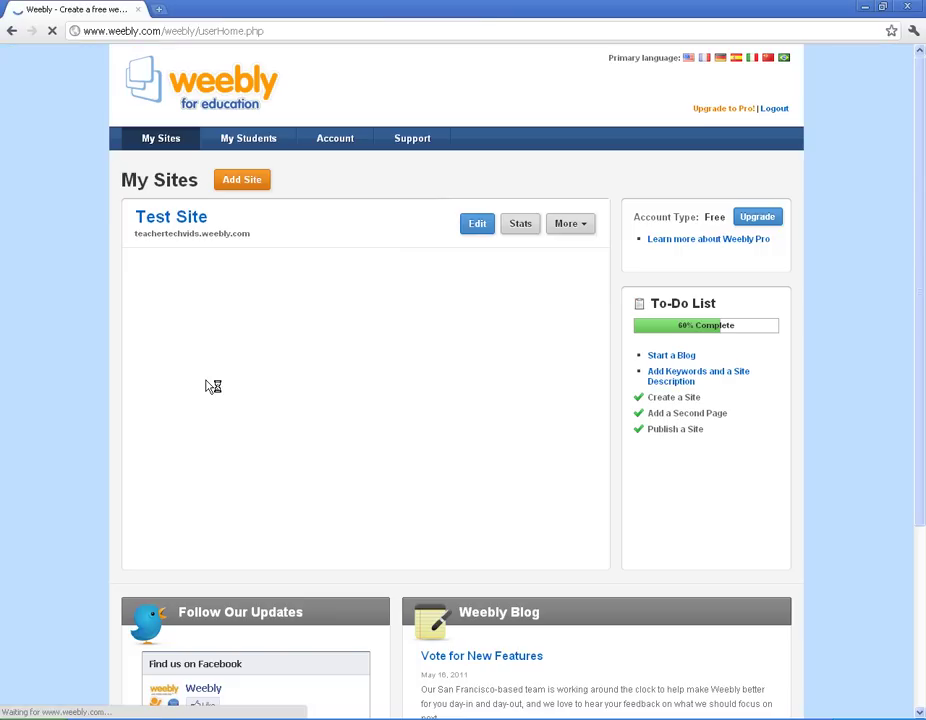